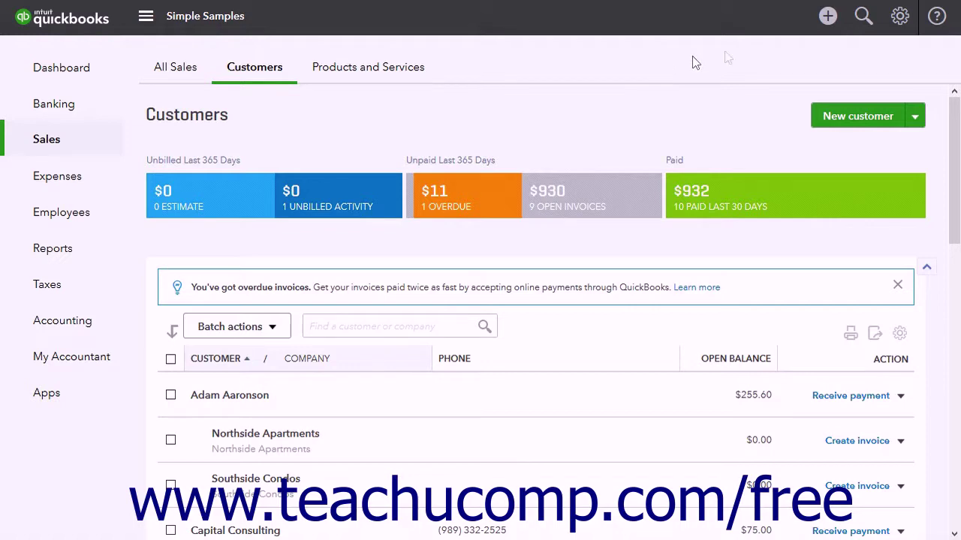
Step: Start a new Bank Deposit from the Create menu
{"action": "left_click", "coordinate": [827, 16]}
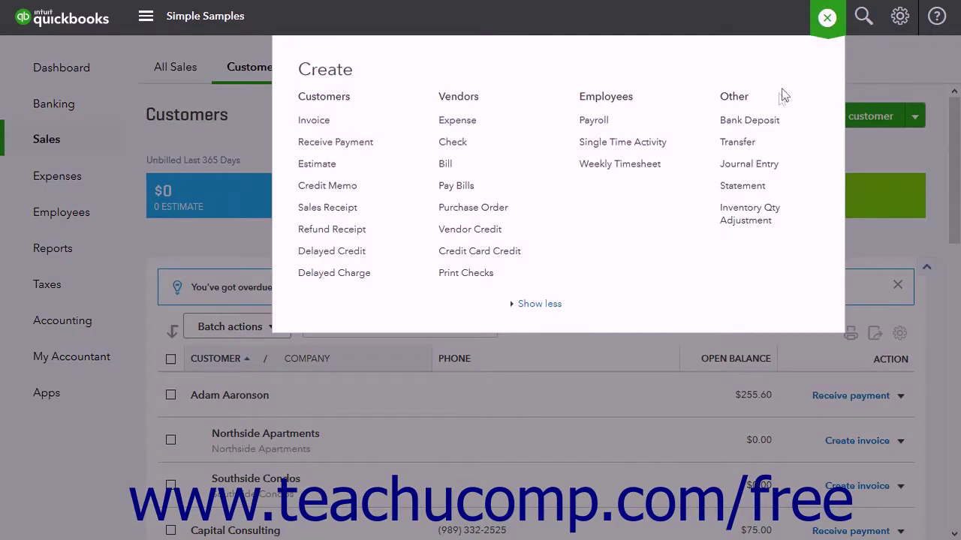
{"action": "left_click", "coordinate": [750, 120]}
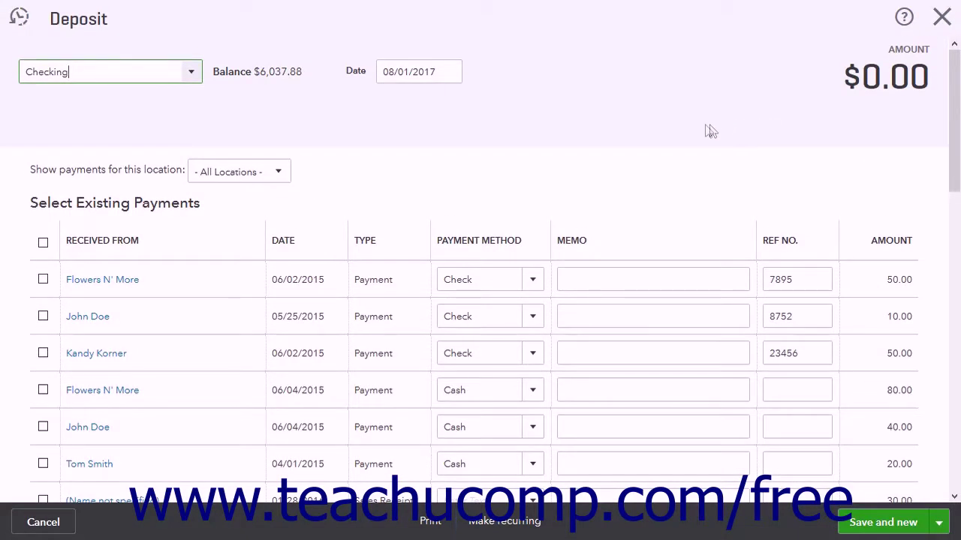
Step: Confirm the deposit uses the Checking account, date 08/01/2017 and All Locations
{"action": "left_click", "coordinate": [193, 75]}
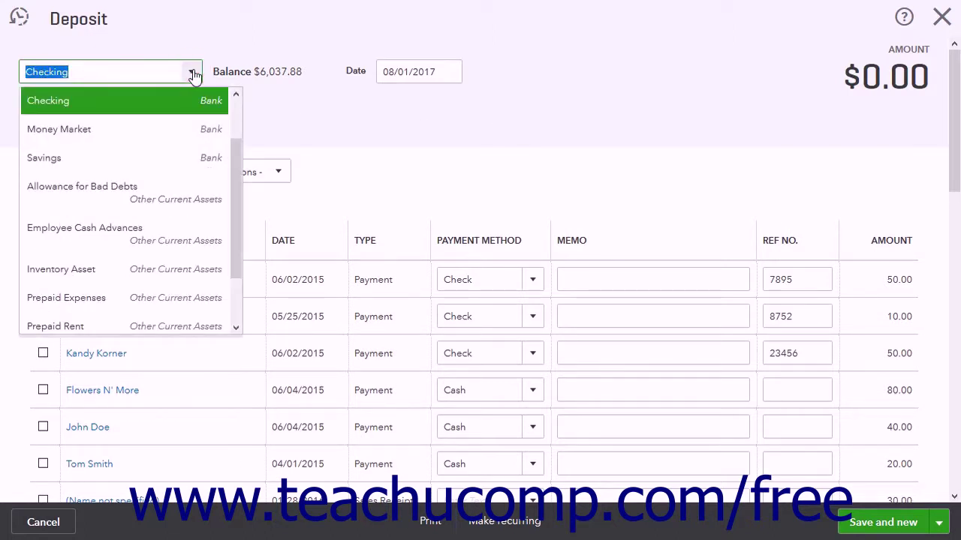
{"action": "left_click", "coordinate": [150, 101]}
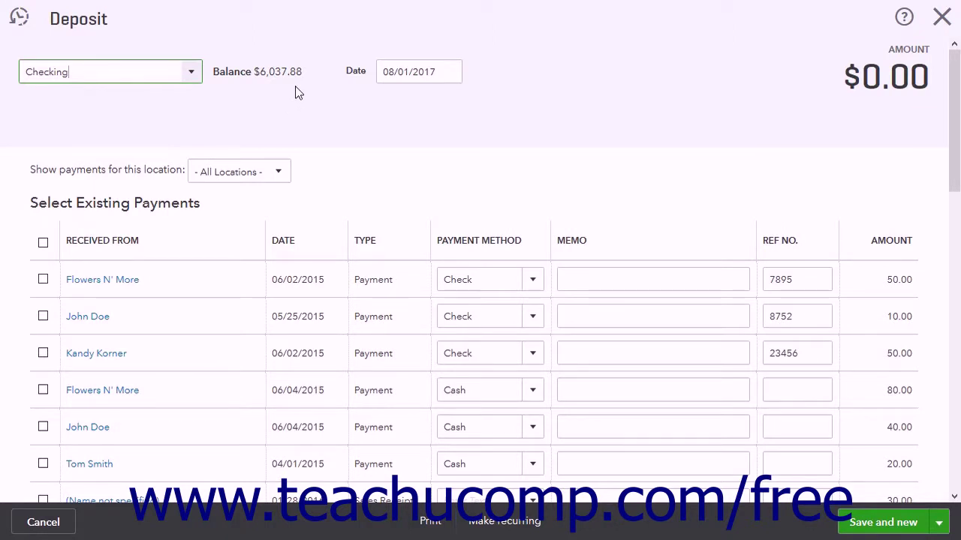
{"action": "left_click", "coordinate": [441, 78]}
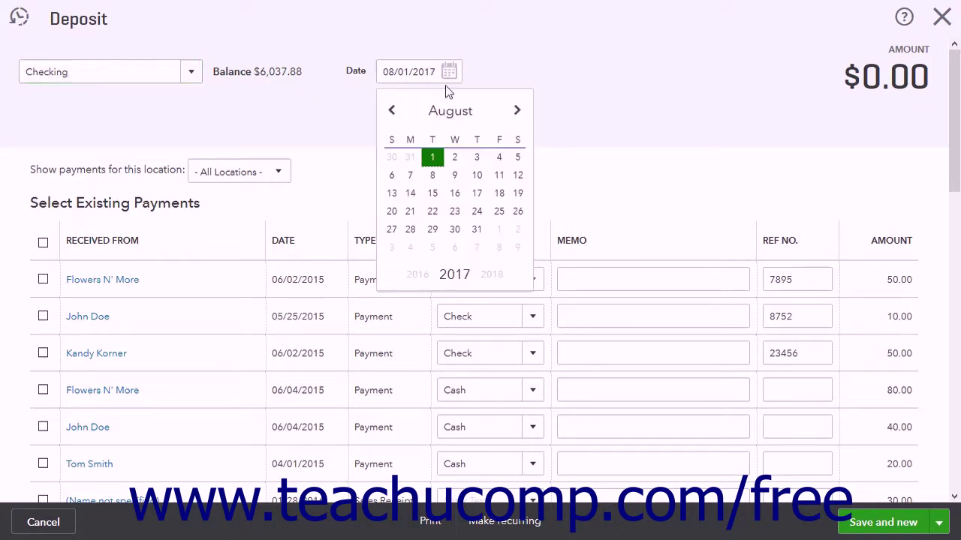
{"action": "left_click", "coordinate": [433, 154]}
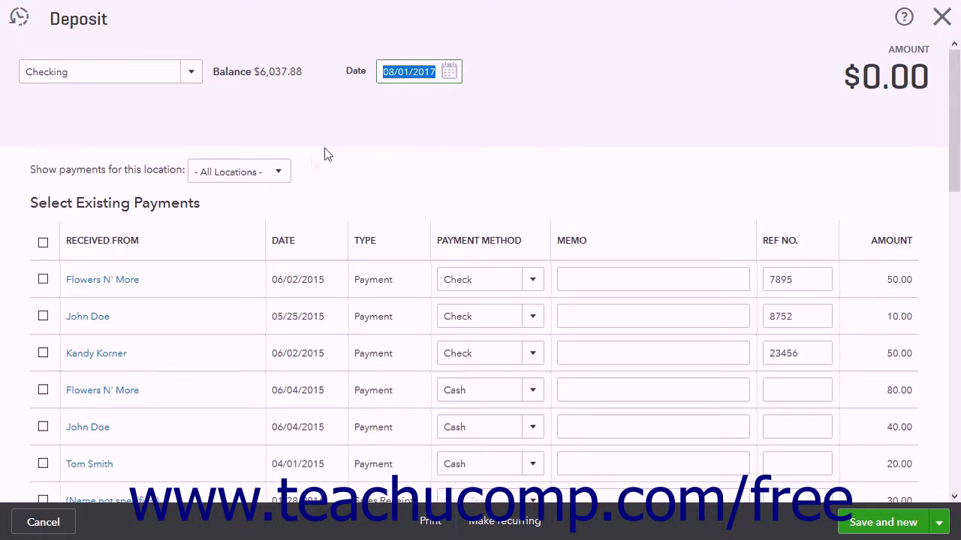
{"action": "left_click", "coordinate": [279, 174]}
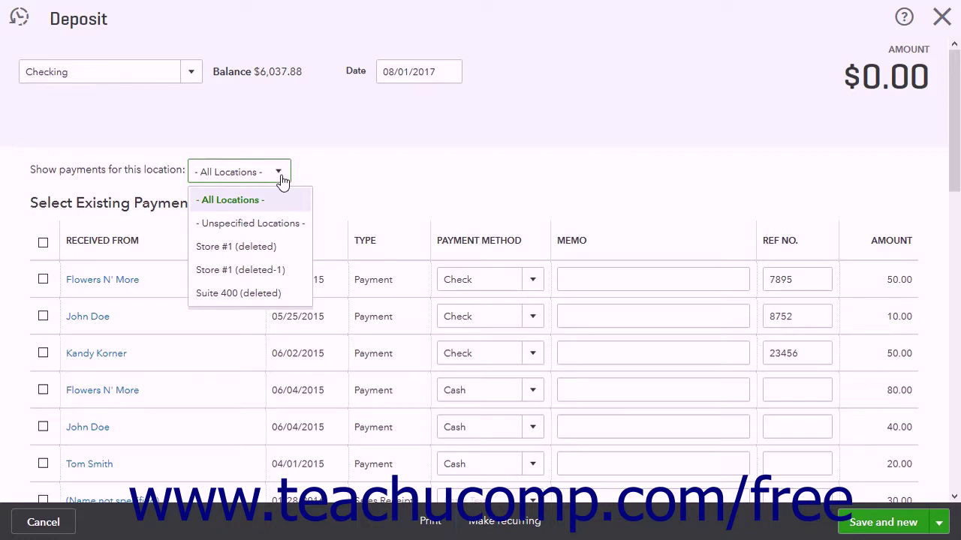
{"action": "left_click", "coordinate": [280, 175]}
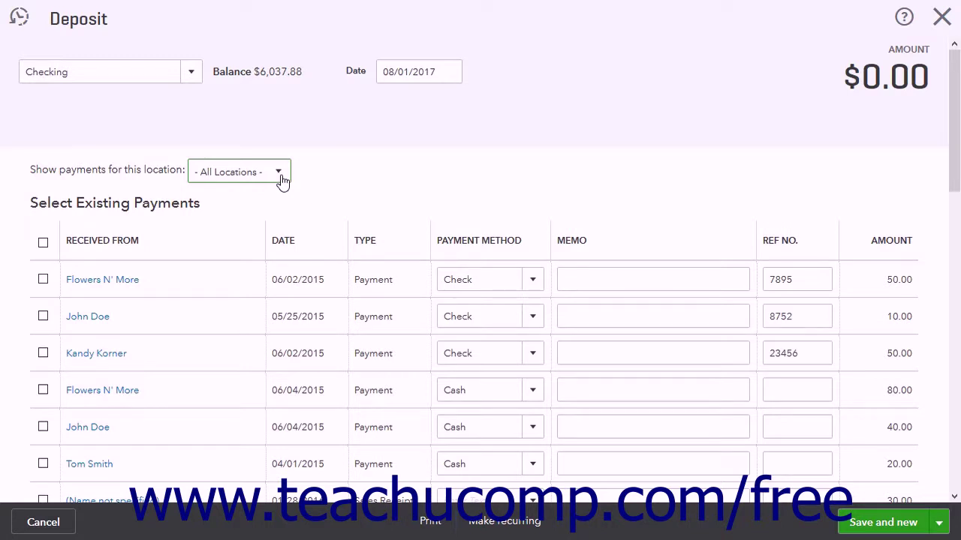
{"action": "left_click", "coordinate": [207, 202]}
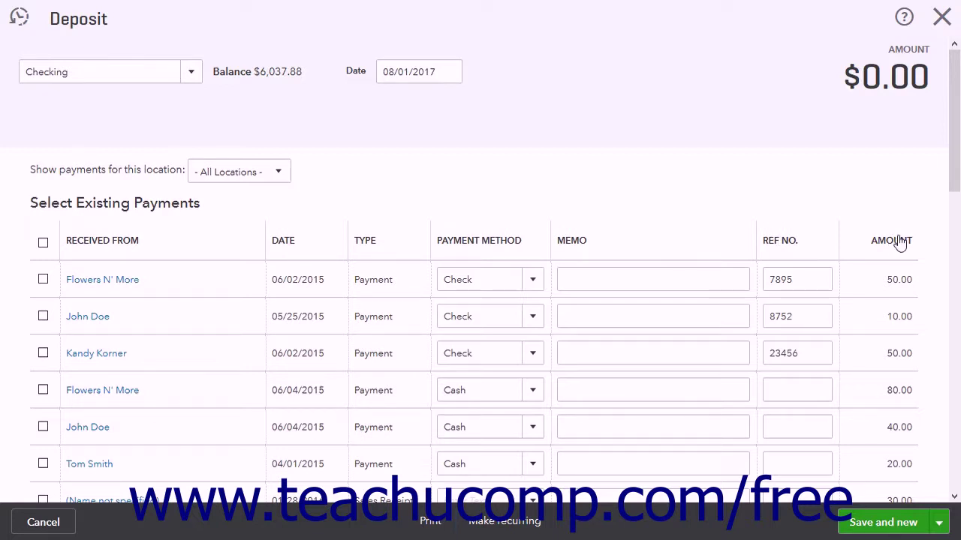
Step: Select the first three payments (50.00, 10.00, 50.00) for a $110.00 deposit
{"action": "left_click", "coordinate": [43, 281]}
{"action": "left_click", "coordinate": [43, 317]}
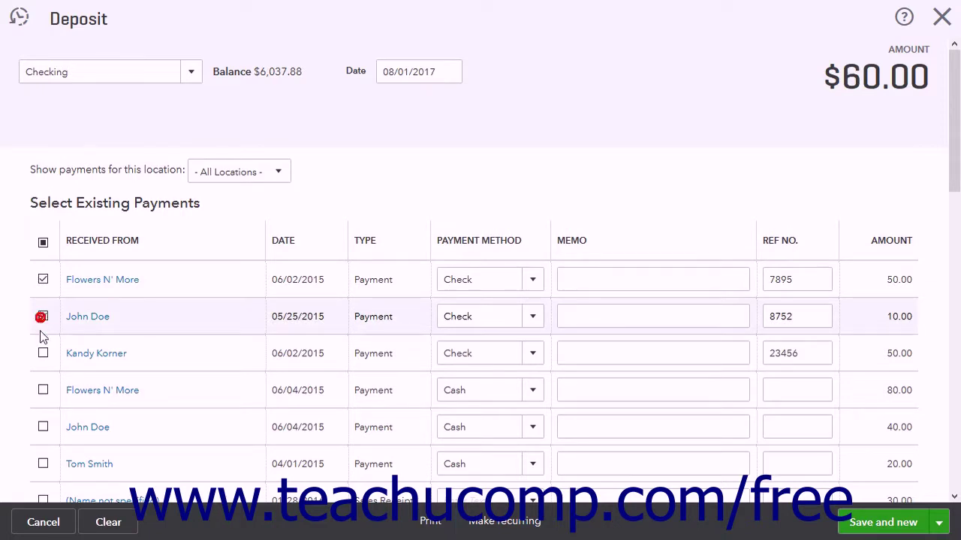
{"action": "left_click", "coordinate": [42, 354]}
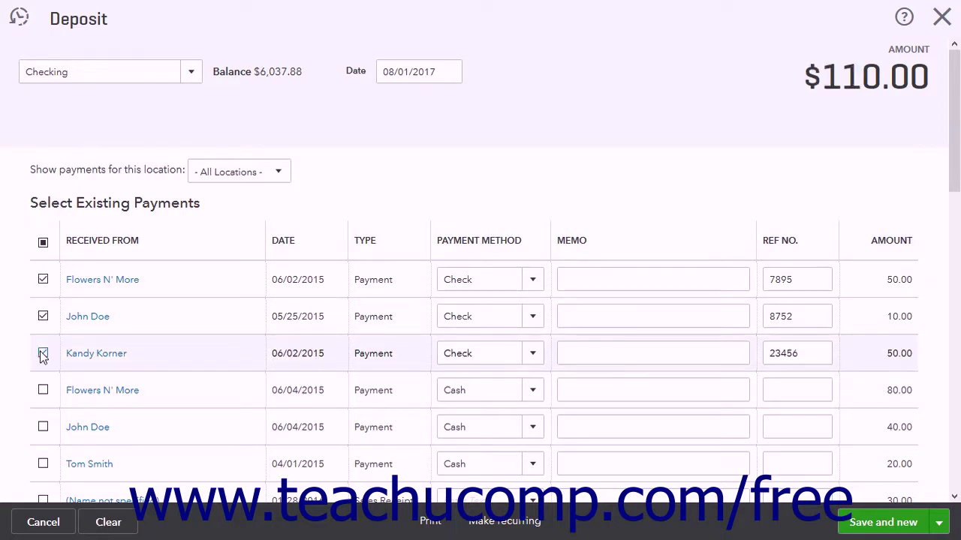
{"action": "scroll", "coordinate": [43, 356], "scroll_direction": "down", "scroll_amount": 3}
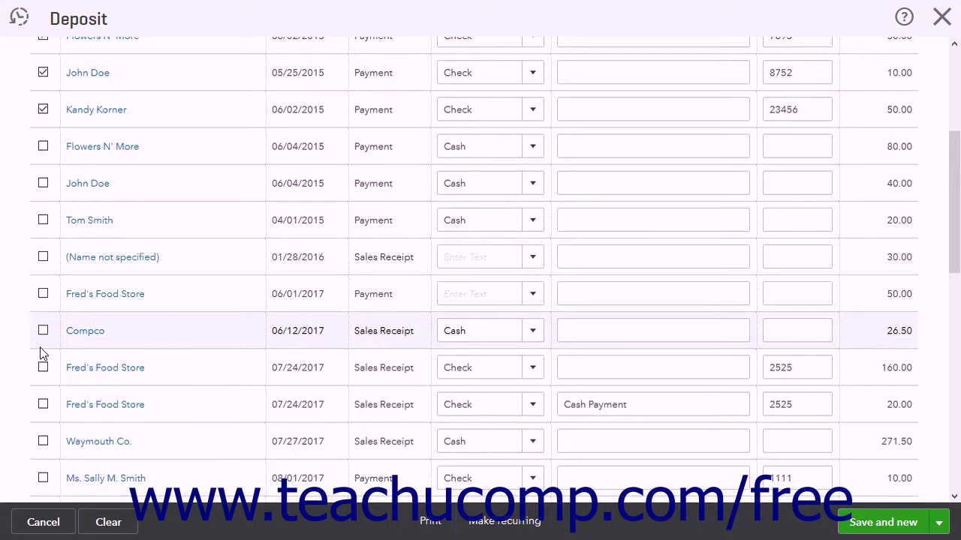
Step: Select all payments, clear them, then select all 17 again for $1,308.00
{"action": "scroll", "coordinate": [45, 323], "scroll_direction": "down", "scroll_amount": 6}
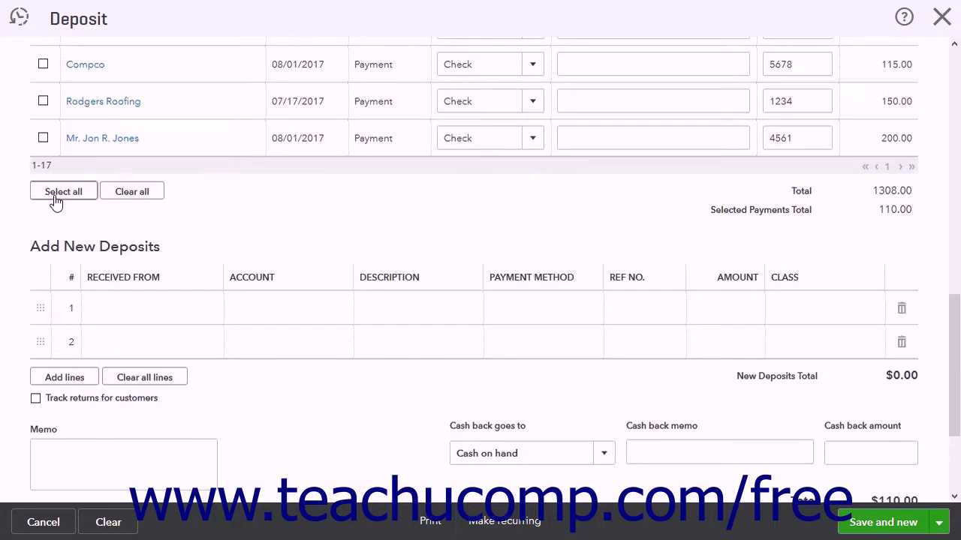
{"action": "left_click", "coordinate": [56, 197]}
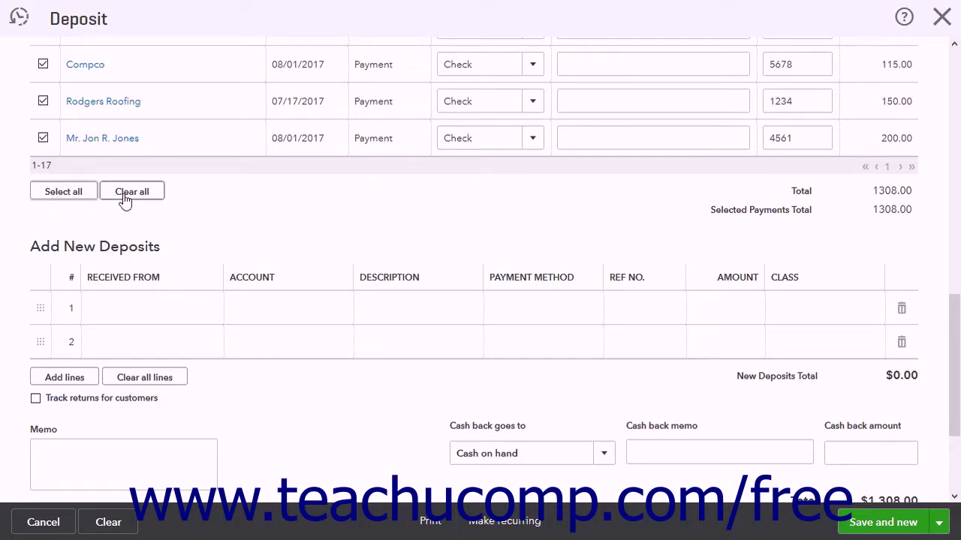
{"action": "left_click", "coordinate": [124, 198]}
{"action": "left_click", "coordinate": [71, 197]}
{"action": "left_click", "coordinate": [767, 204]}
{"action": "left_click", "coordinate": [167, 259]}
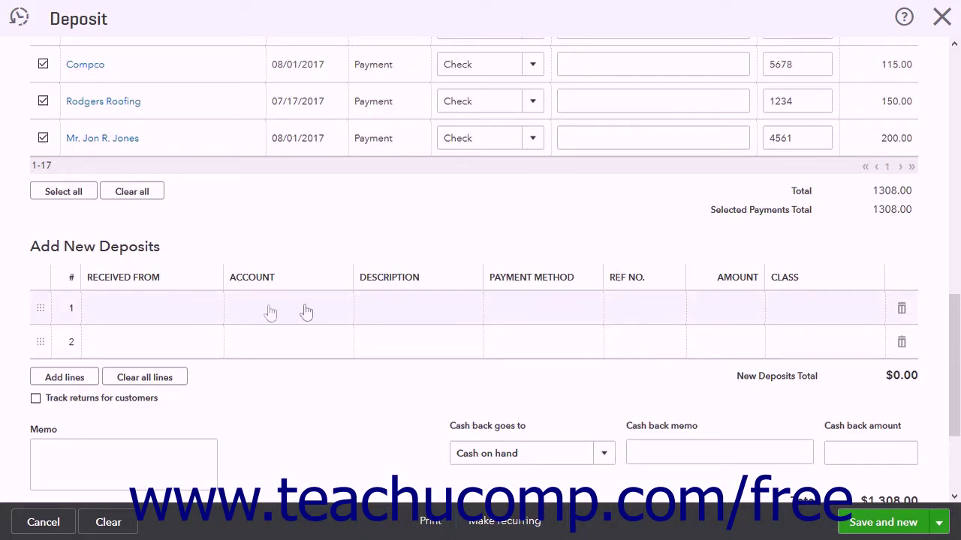
Step: Set the first new deposit line's payer to Owner and account to Owner Contributions
{"action": "left_click", "coordinate": [184, 316]}
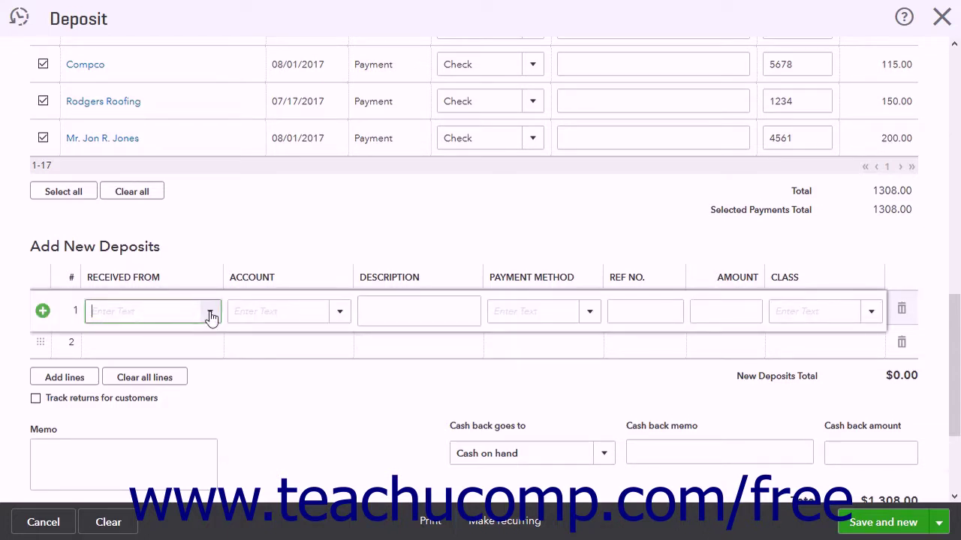
{"action": "left_click", "coordinate": [211, 312]}
{"action": "scroll", "coordinate": [195, 188], "scroll_direction": "down", "scroll_amount": 10}
{"action": "left_click", "coordinate": [194, 167]}
{"action": "left_click", "coordinate": [340, 312]}
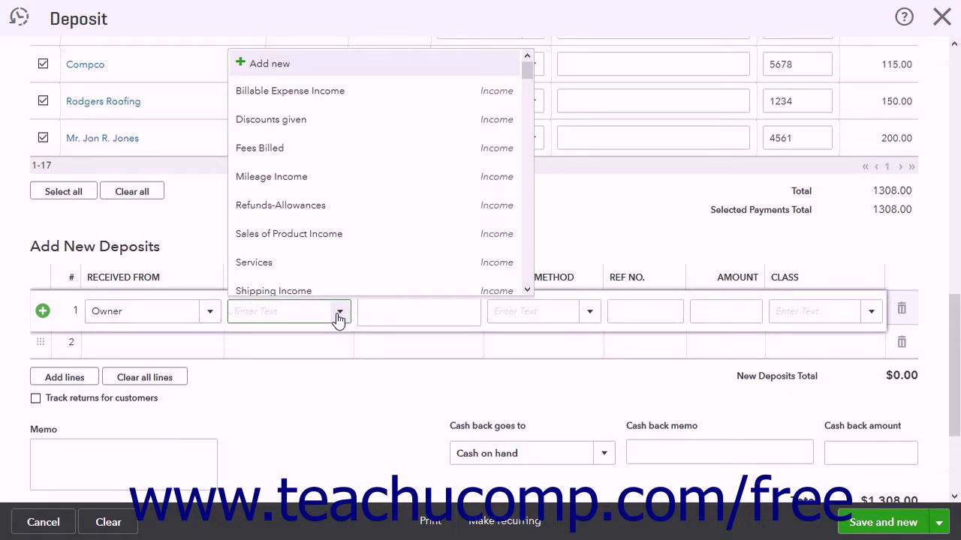
{"action": "scroll", "coordinate": [338, 254], "scroll_direction": "down", "scroll_amount": 5}
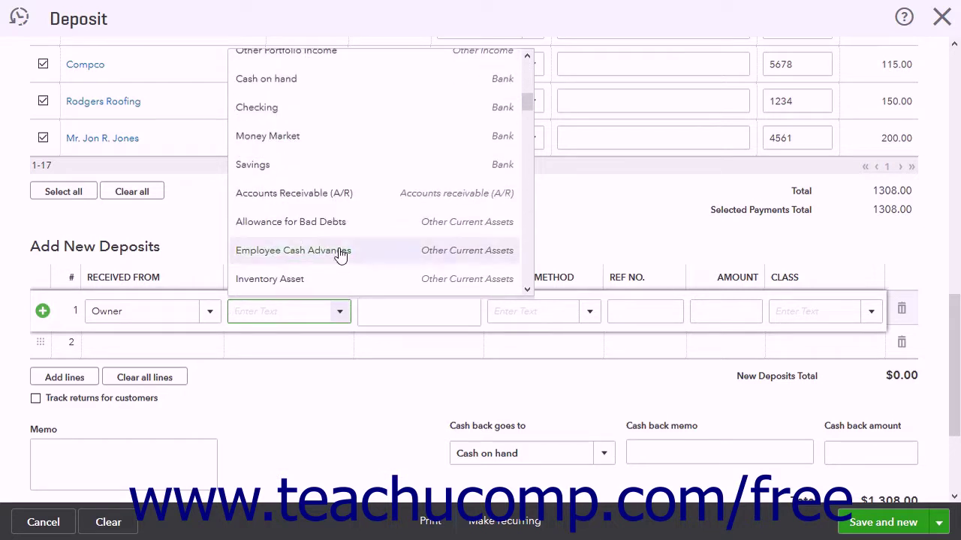
{"action": "scroll", "coordinate": [337, 255], "scroll_direction": "down", "scroll_amount": 5}
{"action": "left_click", "coordinate": [335, 262]}
{"action": "left_click", "coordinate": [398, 303]}
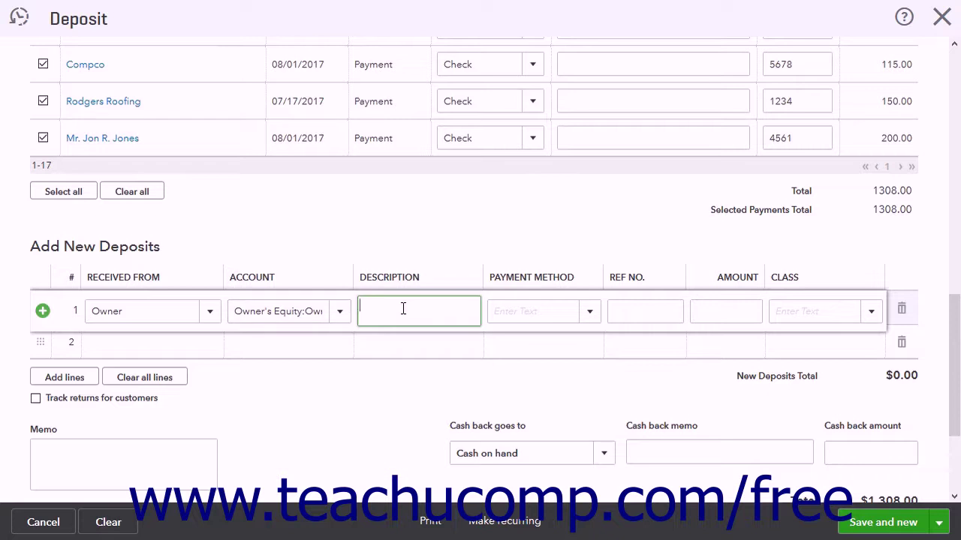
Step: Give the line payment method Cash and amount 1000, then clear all new lines
{"action": "left_click", "coordinate": [590, 314]}
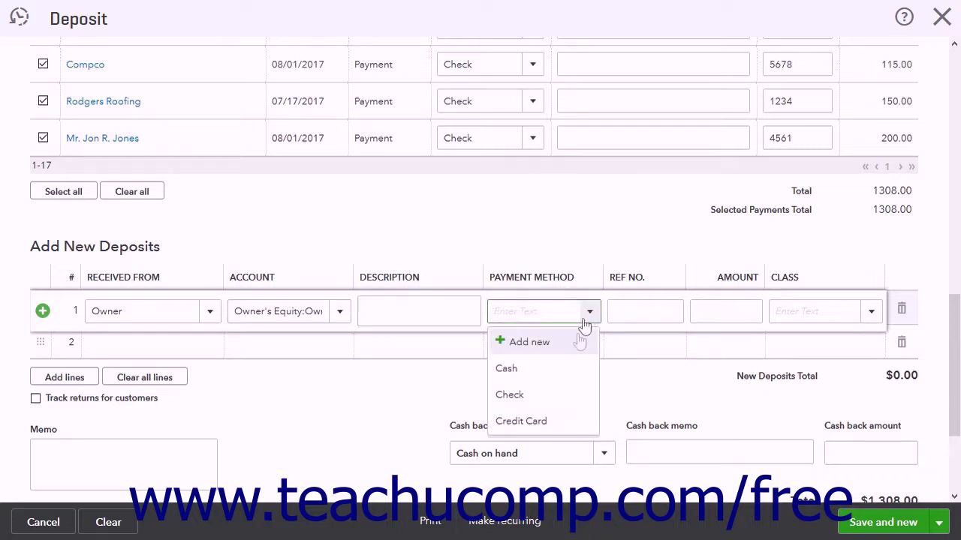
{"action": "left_click", "coordinate": [567, 365]}
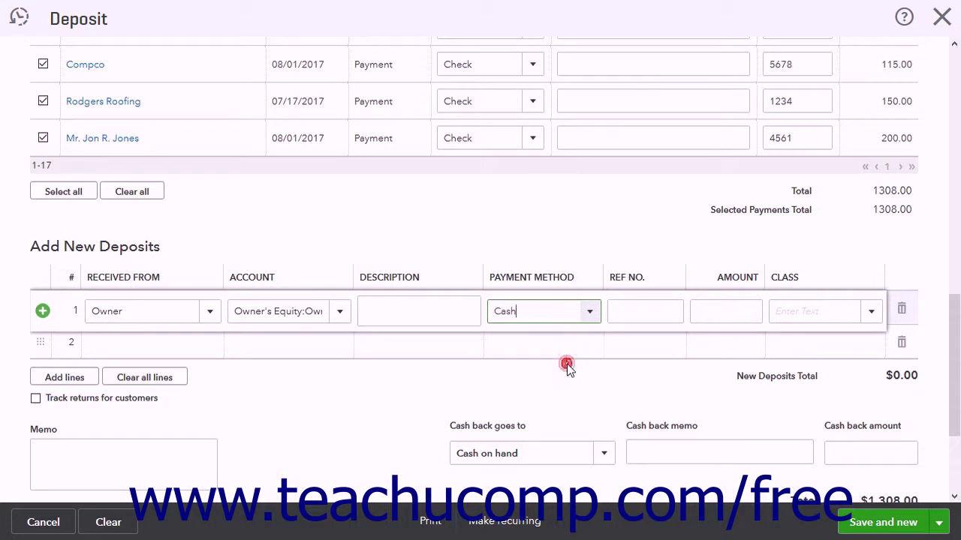
{"action": "left_click", "coordinate": [648, 310]}
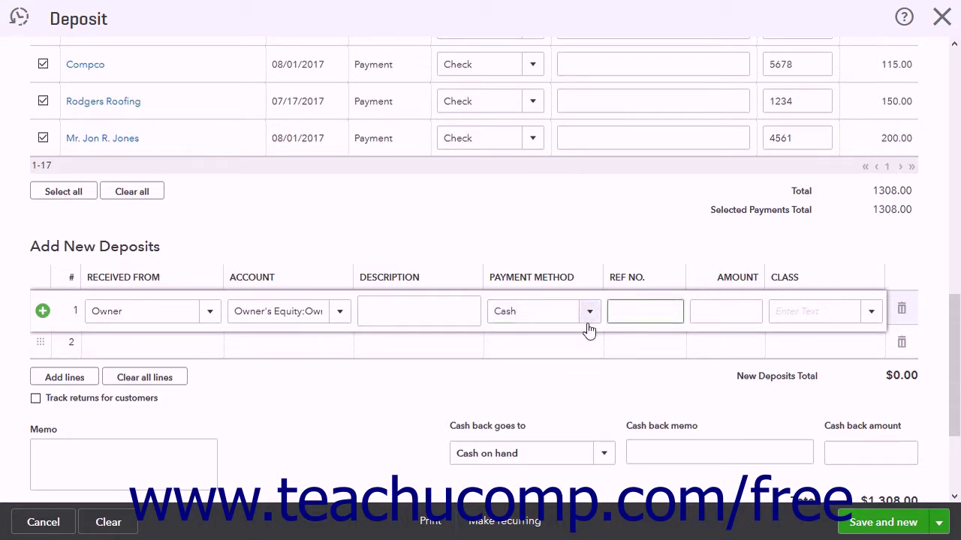
{"action": "left_click", "coordinate": [724, 313]}
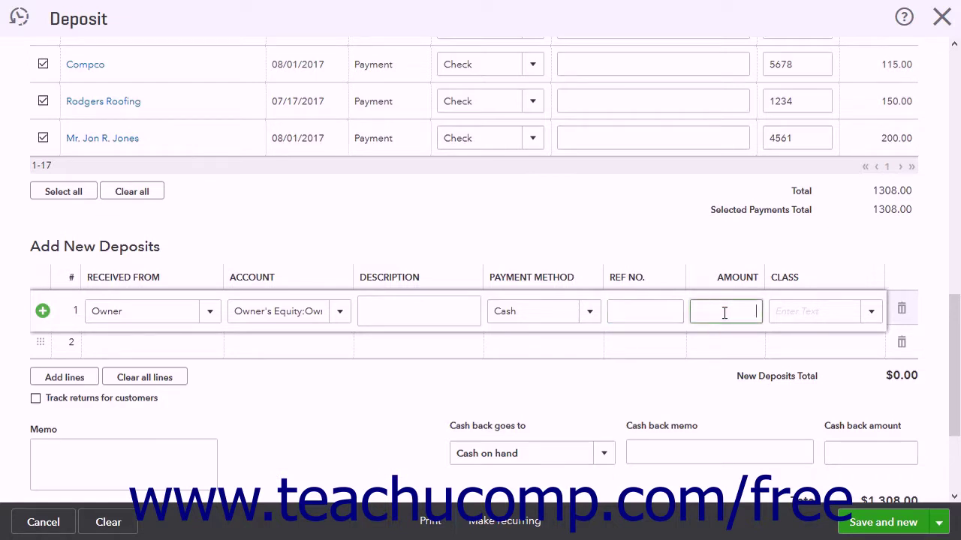
{"action": "type", "text": "1000"}
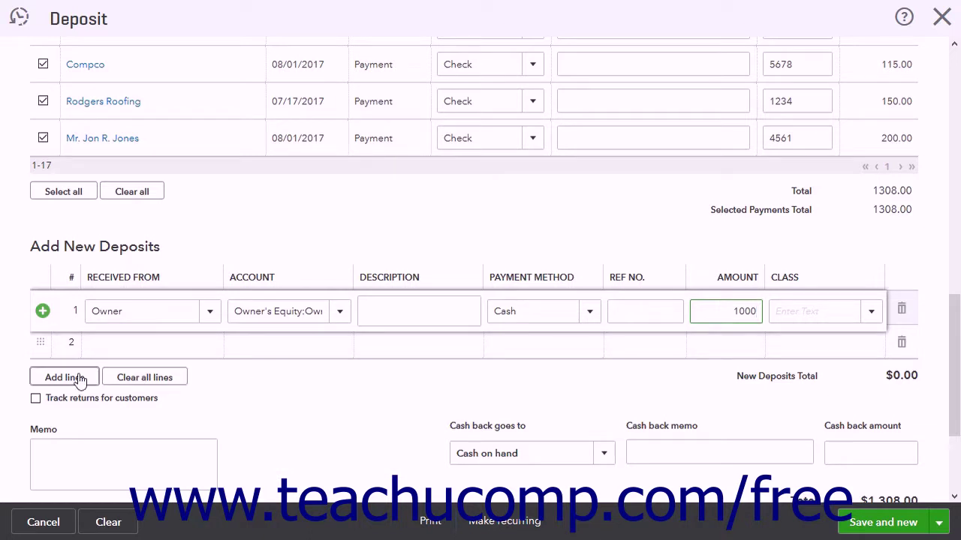
{"action": "left_click", "coordinate": [144, 379]}
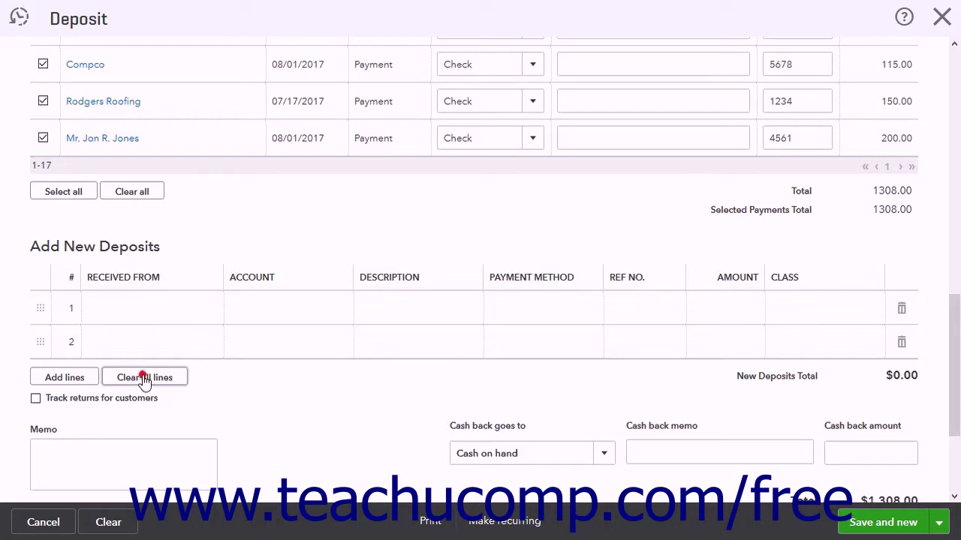
Step: Toggle Track returns for customers on and back off, leaving it unchecked
{"action": "left_click", "coordinate": [34, 404]}
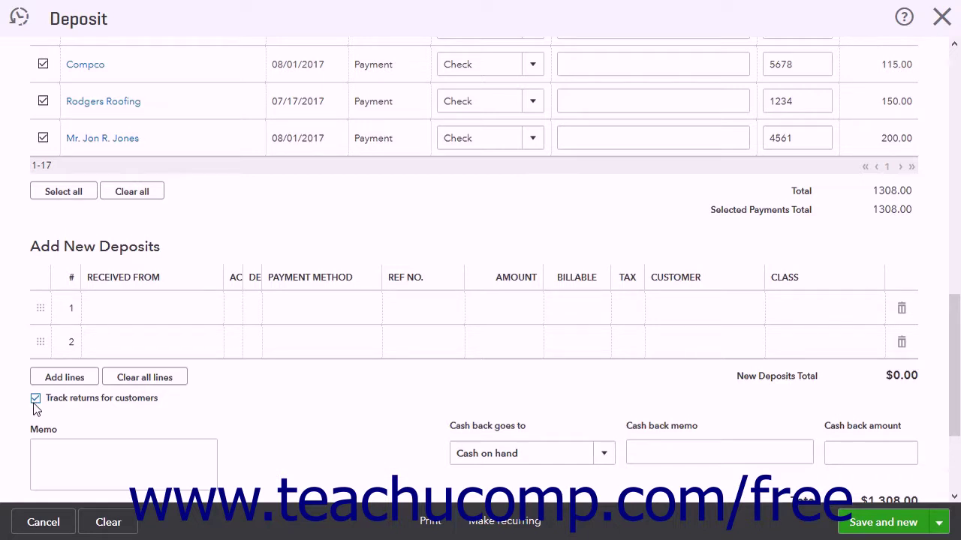
{"action": "left_click", "coordinate": [36, 404]}
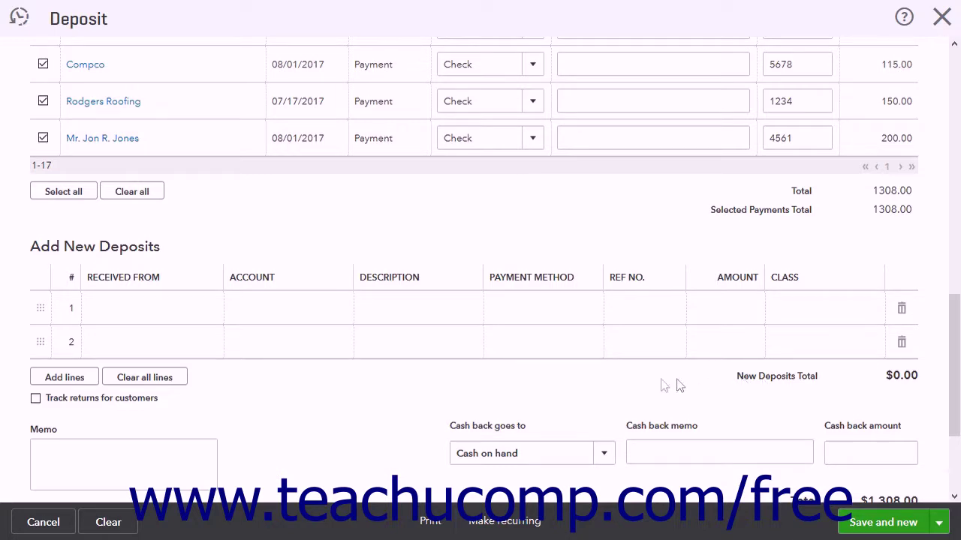
{"action": "scroll", "coordinate": [518, 375], "scroll_direction": "down", "scroll_amount": 2}
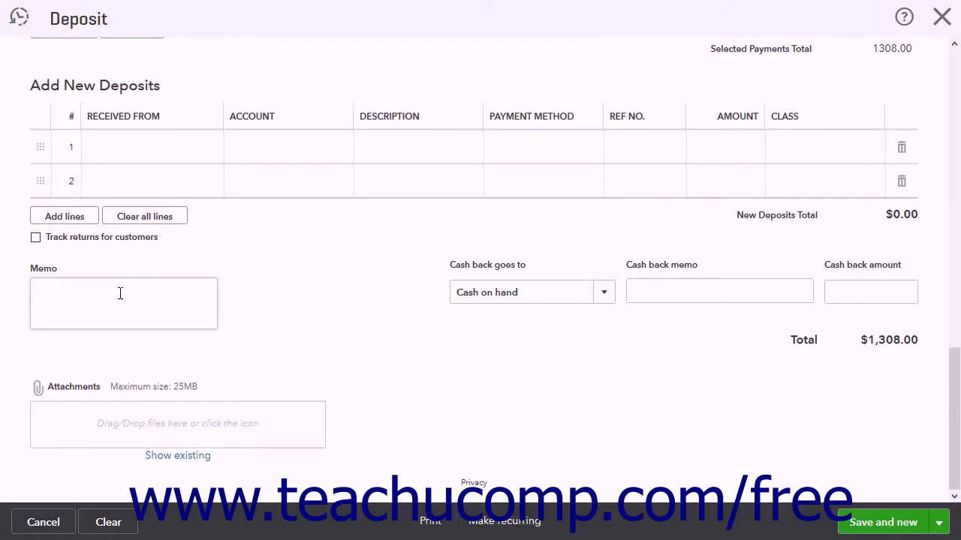
{"action": "left_click", "coordinate": [119, 292]}
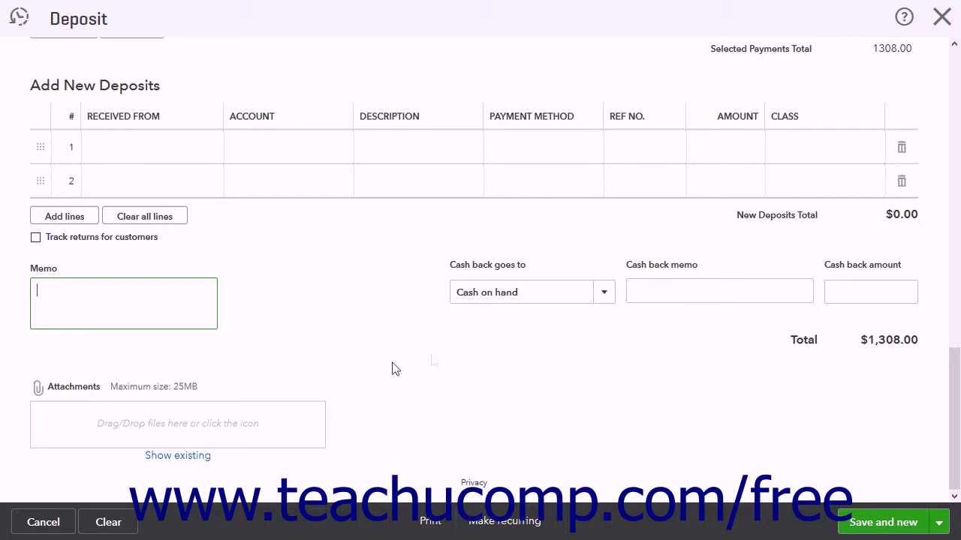
{"action": "left_click", "coordinate": [604, 294]}
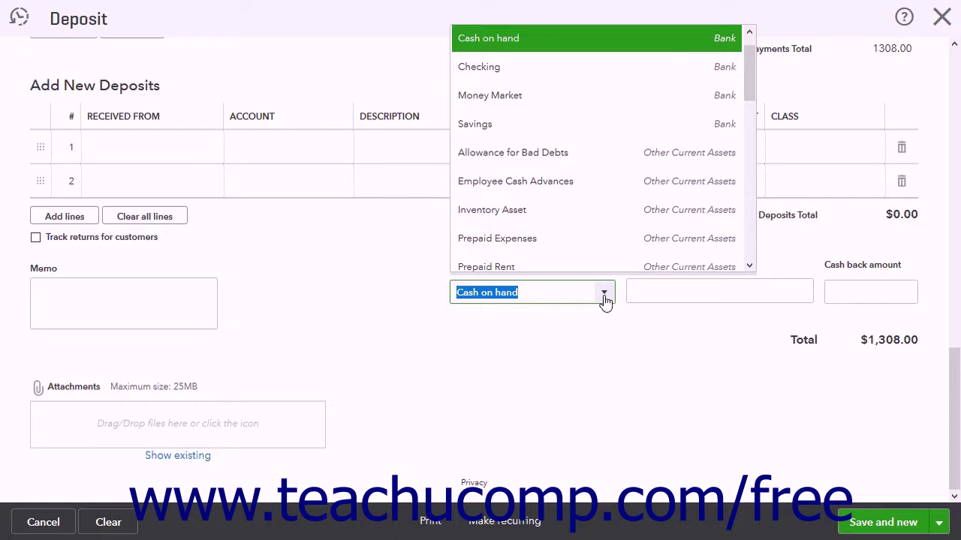
{"action": "left_click", "coordinate": [546, 39]}
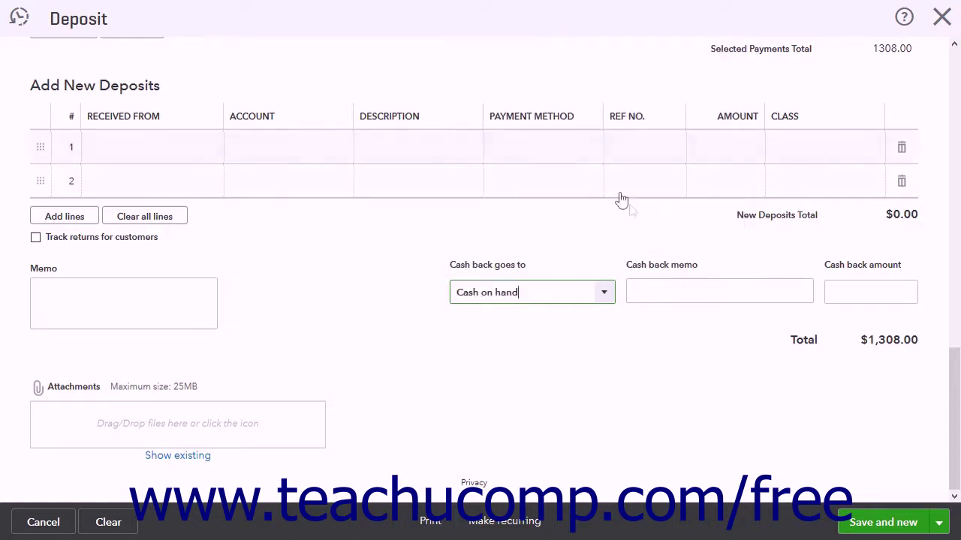
{"action": "left_click", "coordinate": [713, 293]}
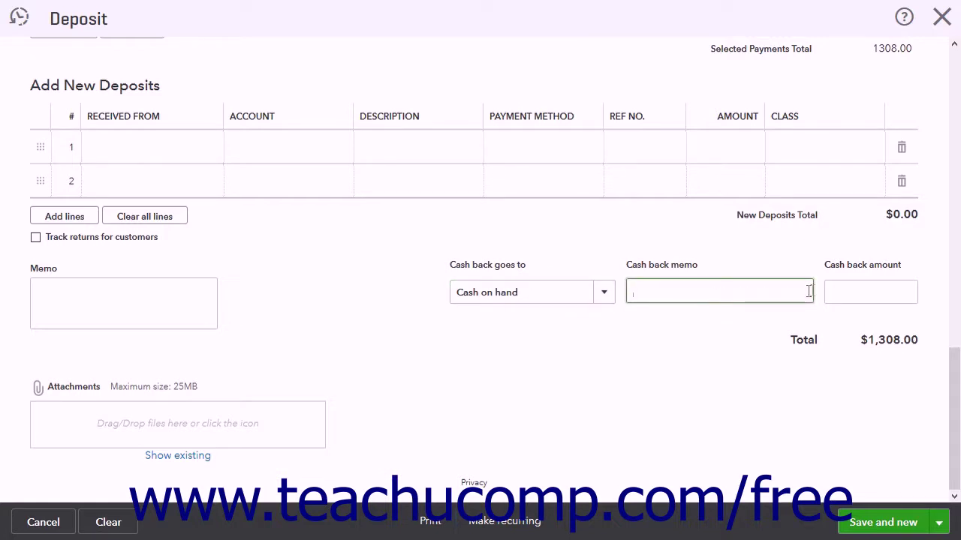
{"action": "left_click", "coordinate": [849, 293]}
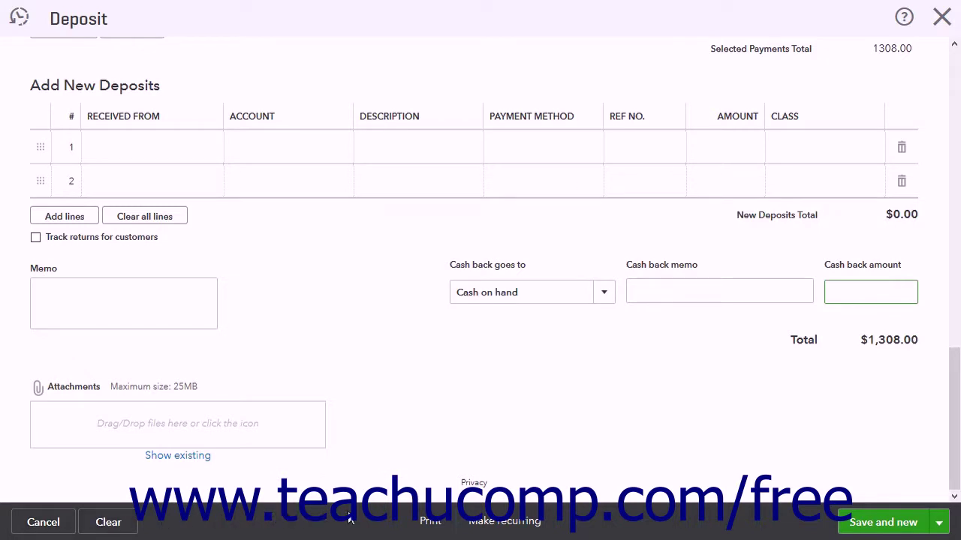
{"action": "left_click", "coordinate": [426, 525]}
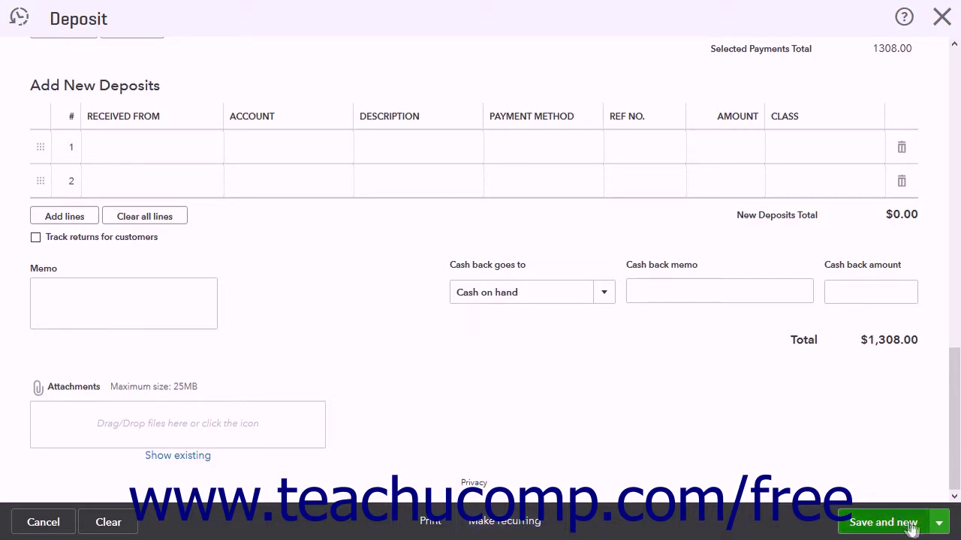
Step: Switch the deposit's save action from Save and new to Save and close
{"action": "left_click", "coordinate": [942, 523]}
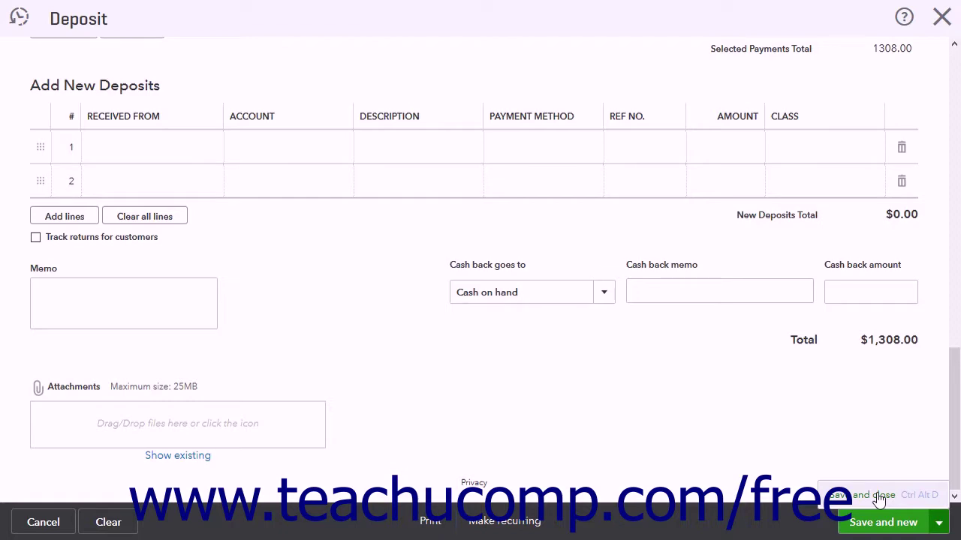
{"action": "left_click", "coordinate": [863, 496]}
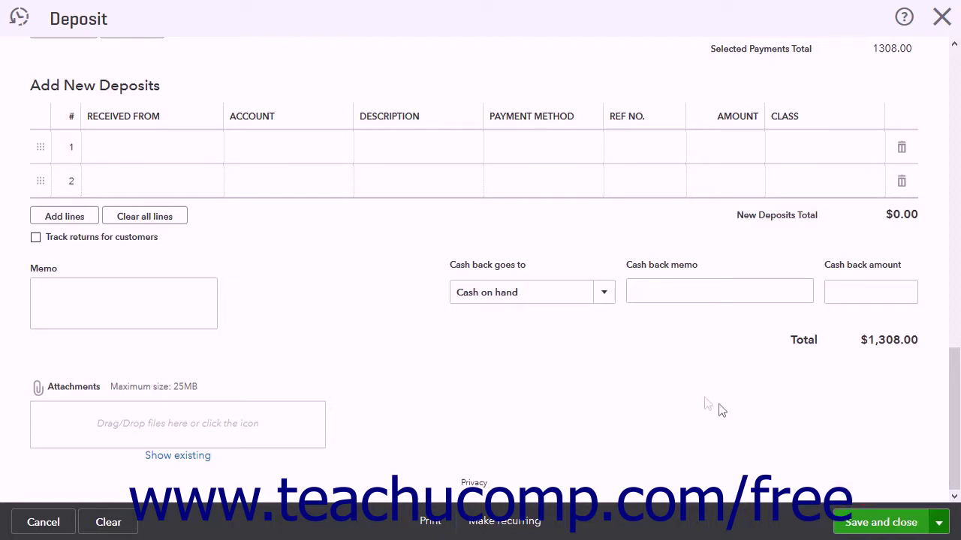